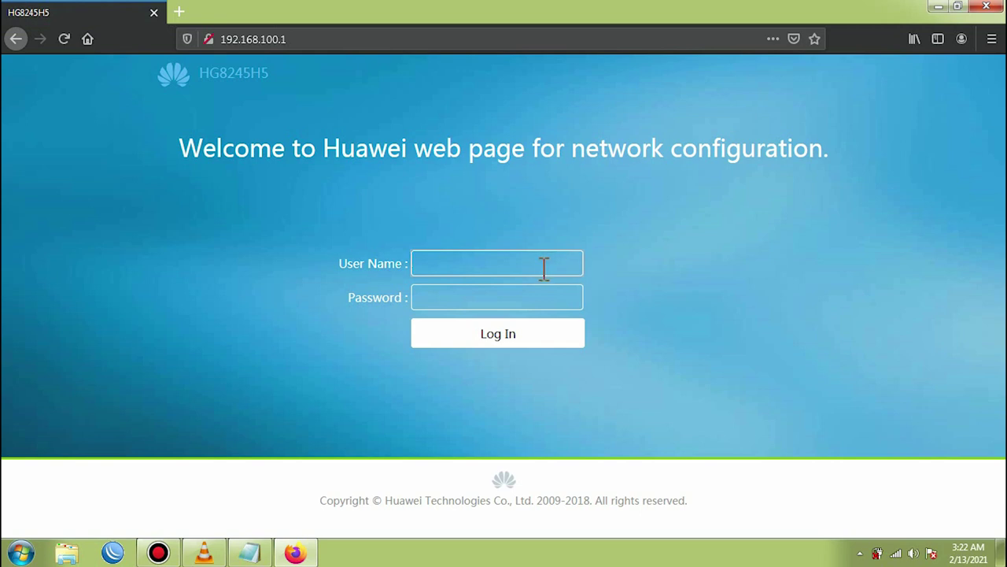
# Step: Copy the username Support from the Notepad note into the router login page's User Name field
pyautogui.click(250, 552)
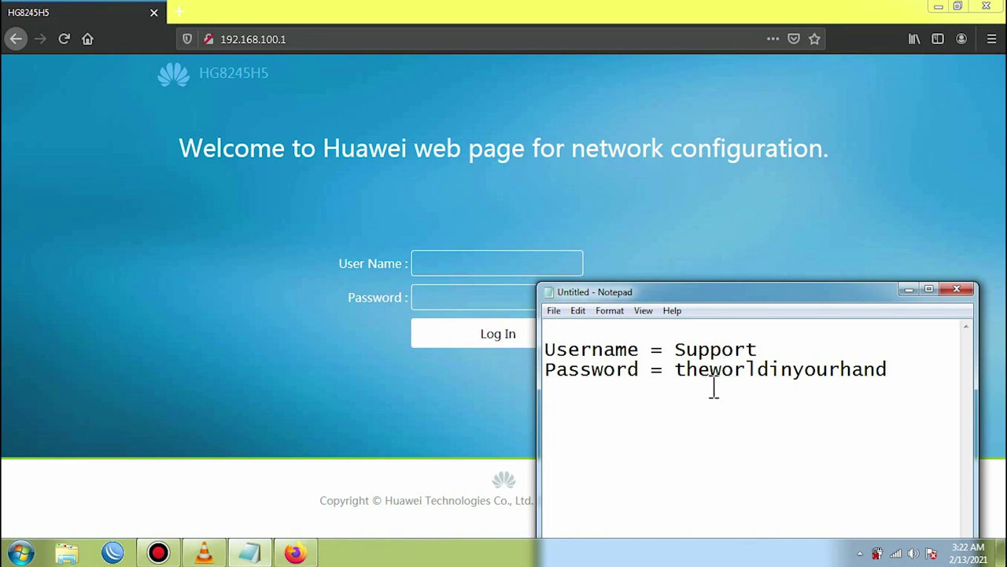
pyautogui.doubleClick(753, 350)
pyautogui.rightClick(681, 351)
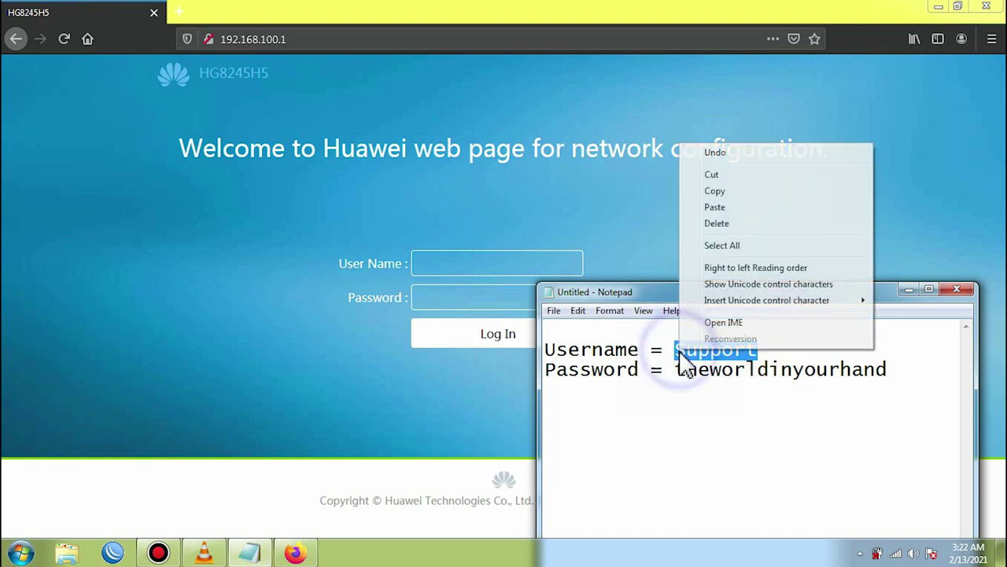
pyautogui.click(714, 191)
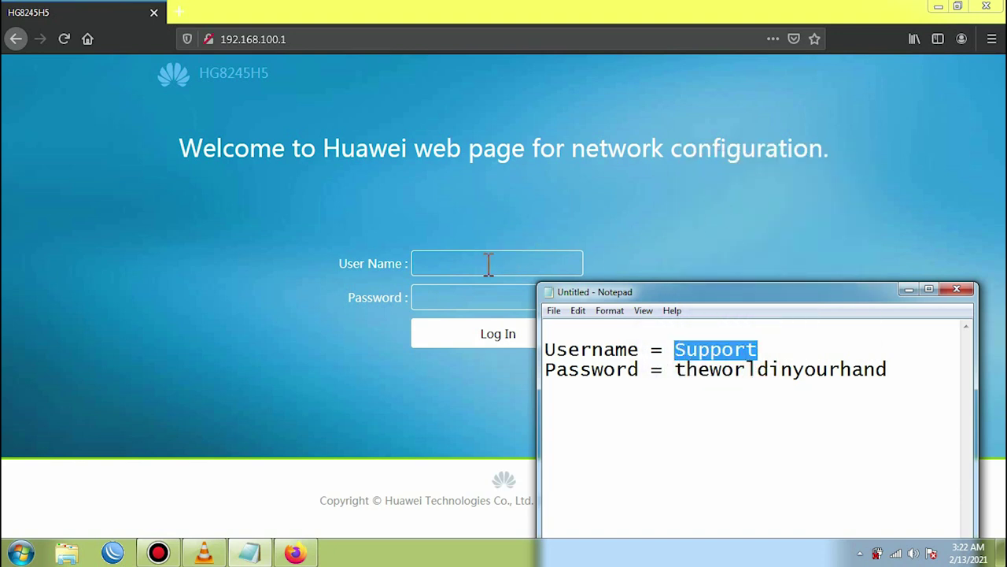
pyautogui.click(497, 264)
pyautogui.rightClick(481, 266)
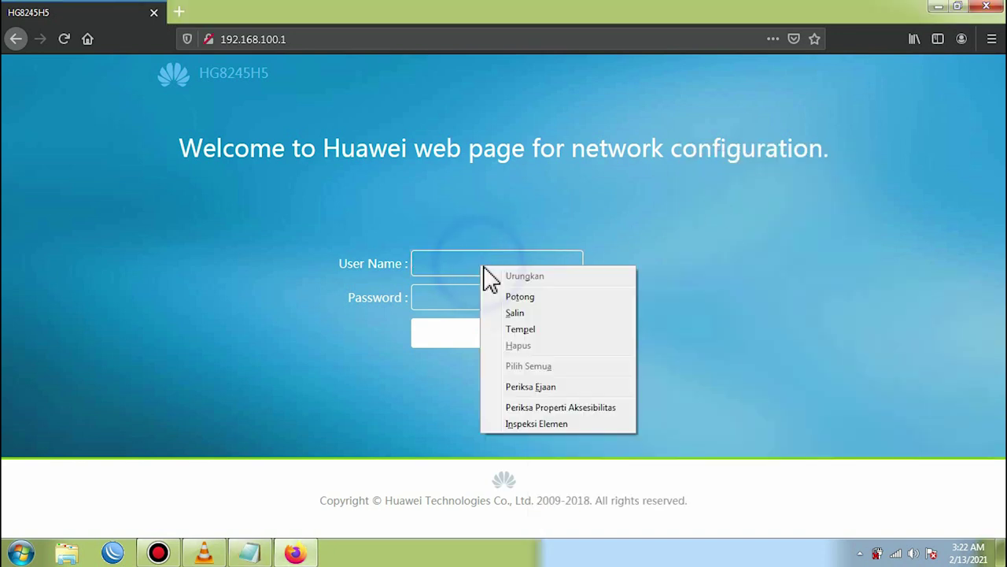
pyautogui.click(540, 330)
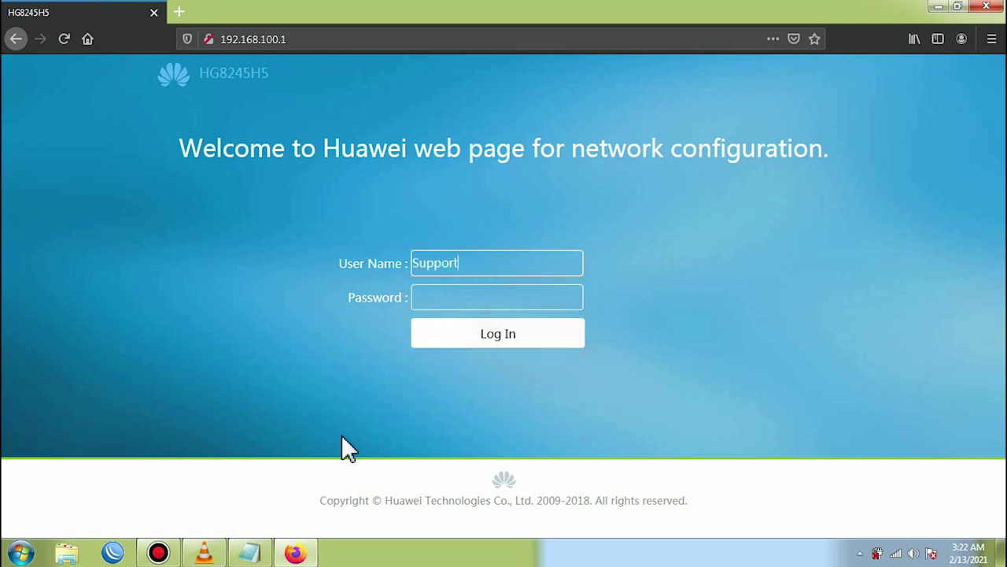
# Step: Copy the password from the Notepad note into the router login page's Password field
pyautogui.click(289, 553)
pyautogui.moveTo(890, 380); pyautogui.dragTo(684, 377)
pyautogui.rightClick(684, 379)
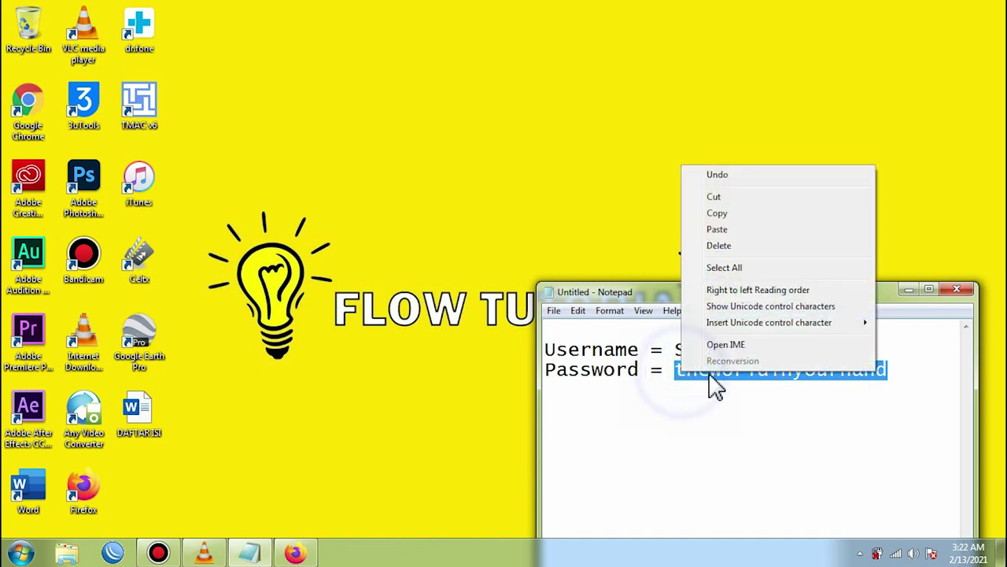
pyautogui.click(721, 214)
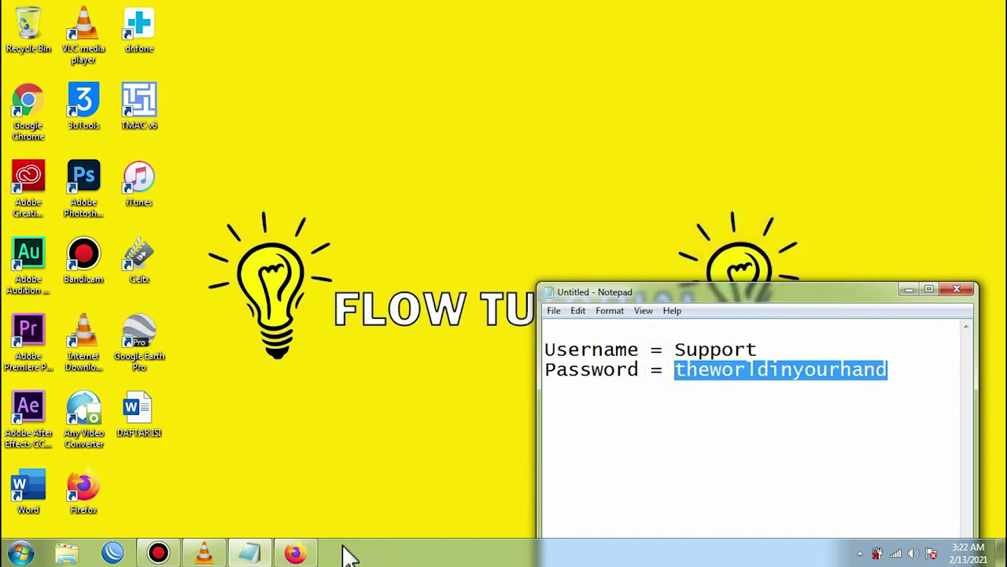
pyautogui.click(293, 552)
pyautogui.click(454, 296)
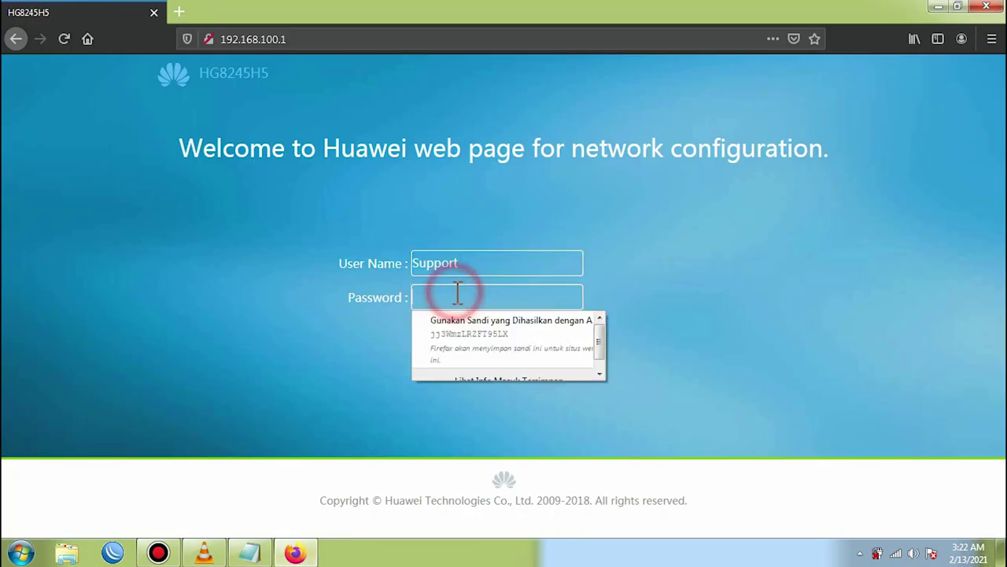
pyautogui.rightClick(458, 295)
pyautogui.click(514, 360)
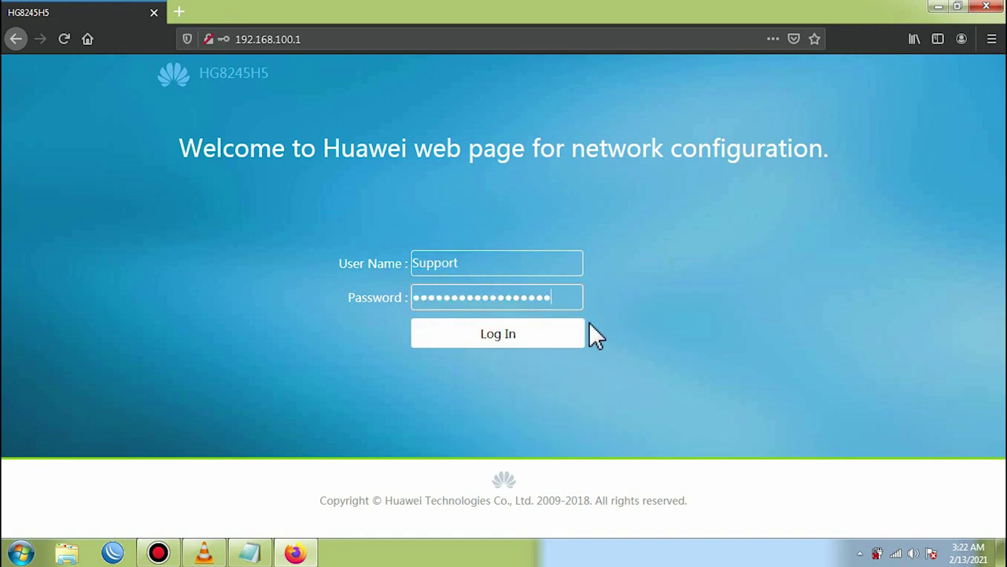
# Step: Log in to the router and save the login details in the browser
pyautogui.click(482, 336)
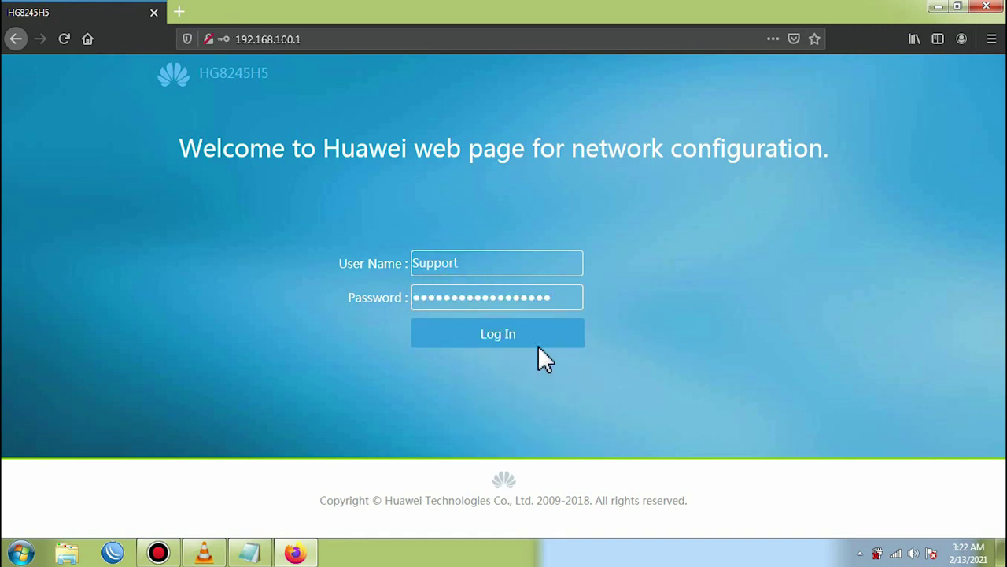
pyautogui.click(490, 338)
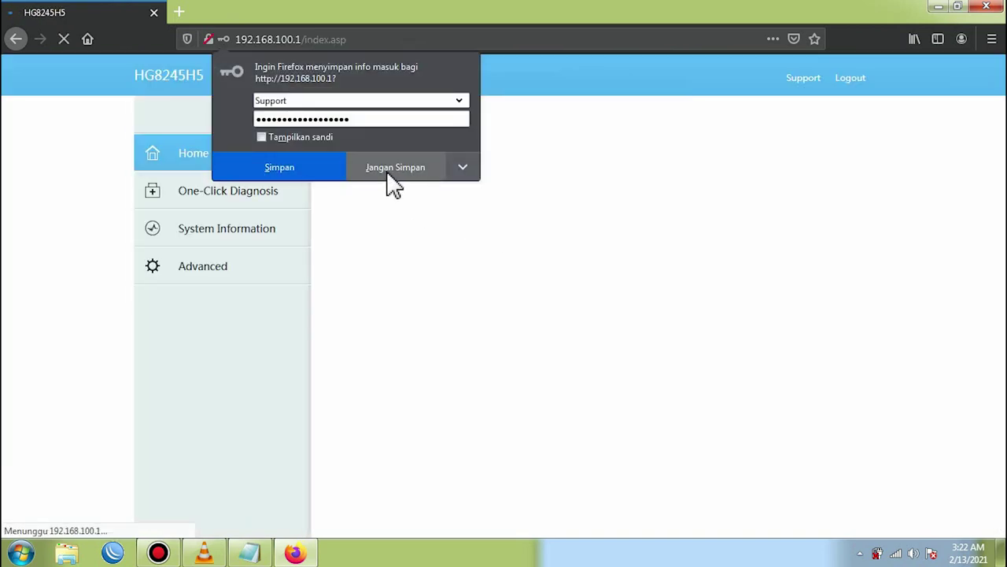
pyautogui.click(306, 174)
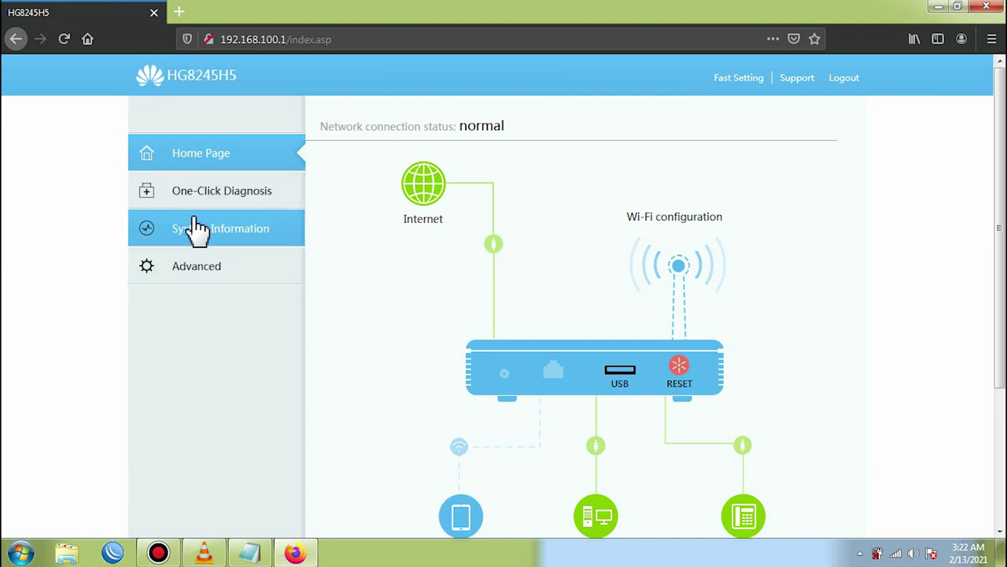
# Step: Open the router's WLAN Advanced Configuration page
pyautogui.click(212, 268)
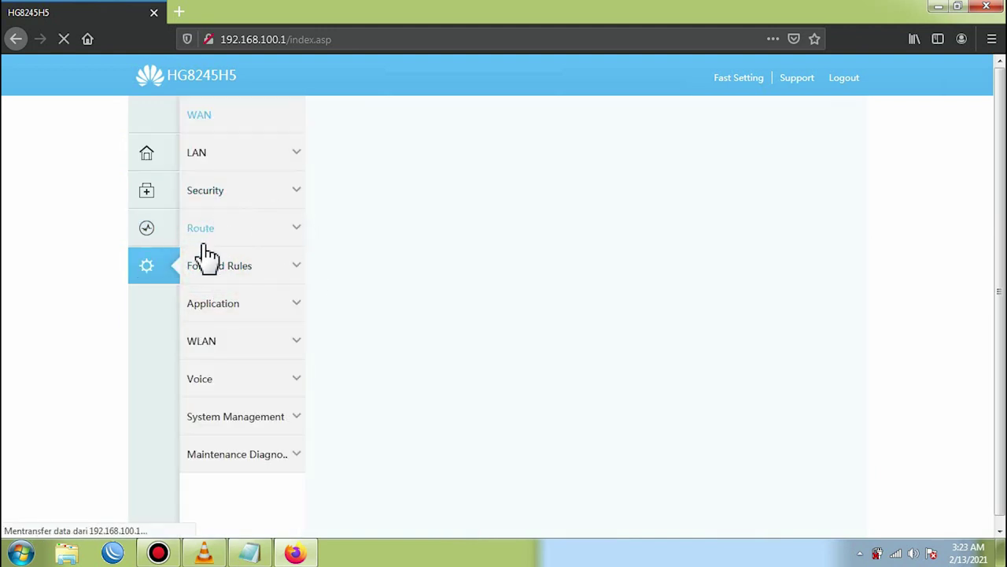
pyautogui.click(262, 345)
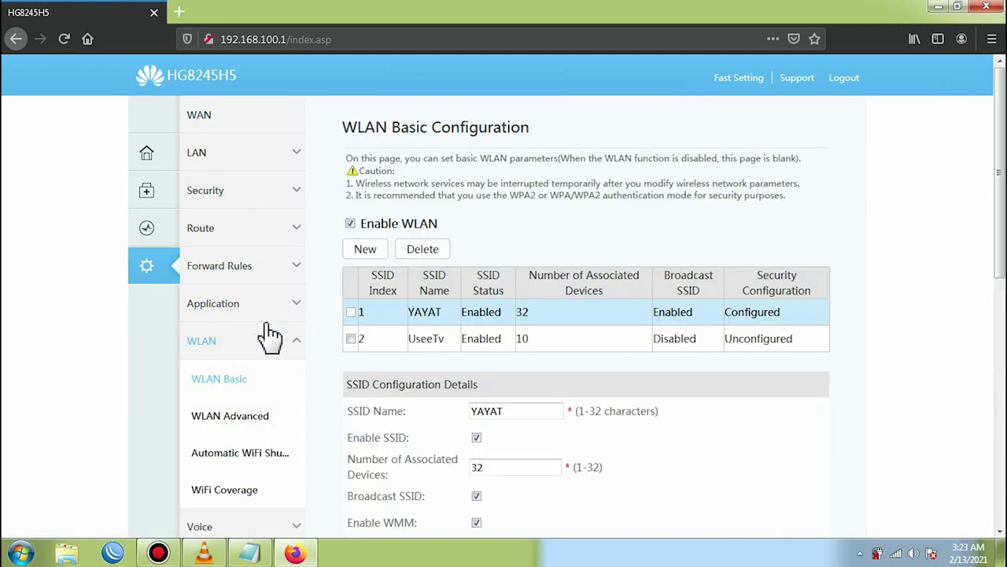
pyautogui.click(260, 418)
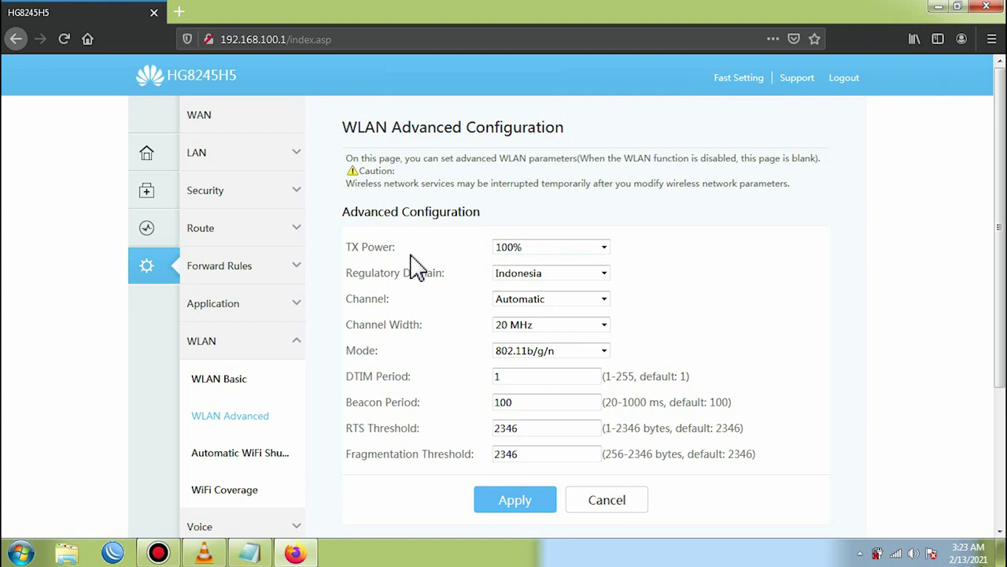
# Step: Set the TX Power to 80% and dismiss the Windows color scheme prompt
pyautogui.click(520, 249)
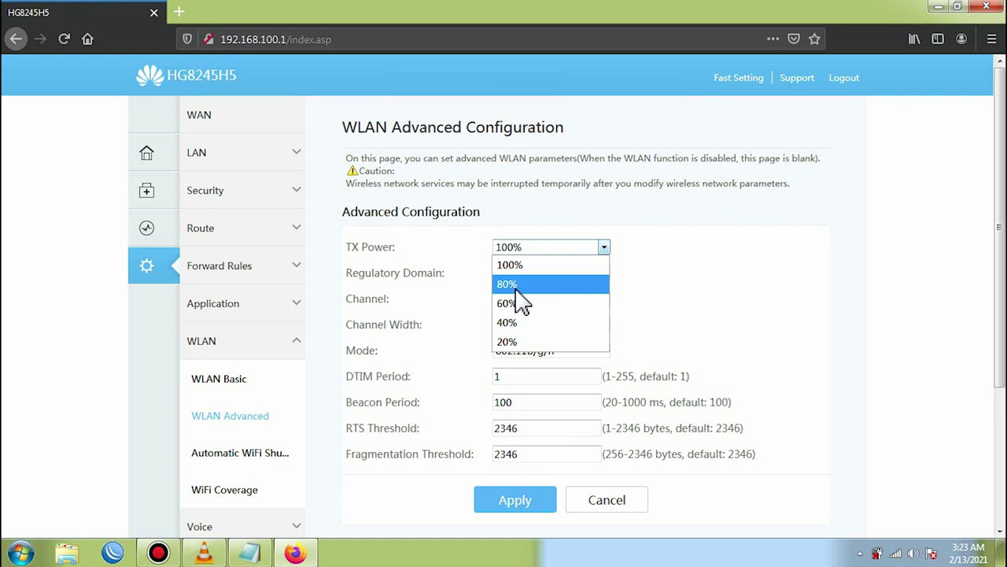
pyautogui.click(517, 290)
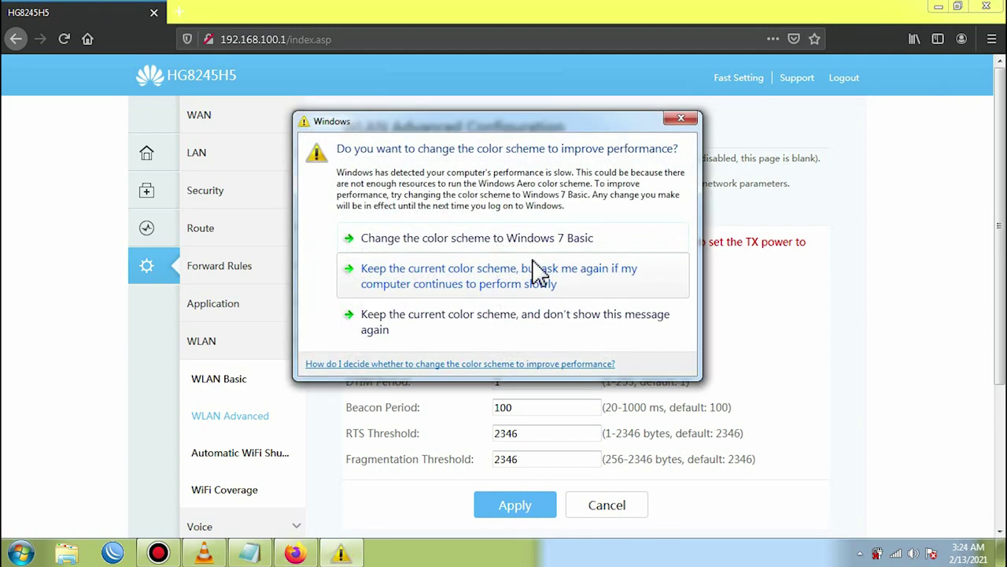
pyautogui.click(675, 123)
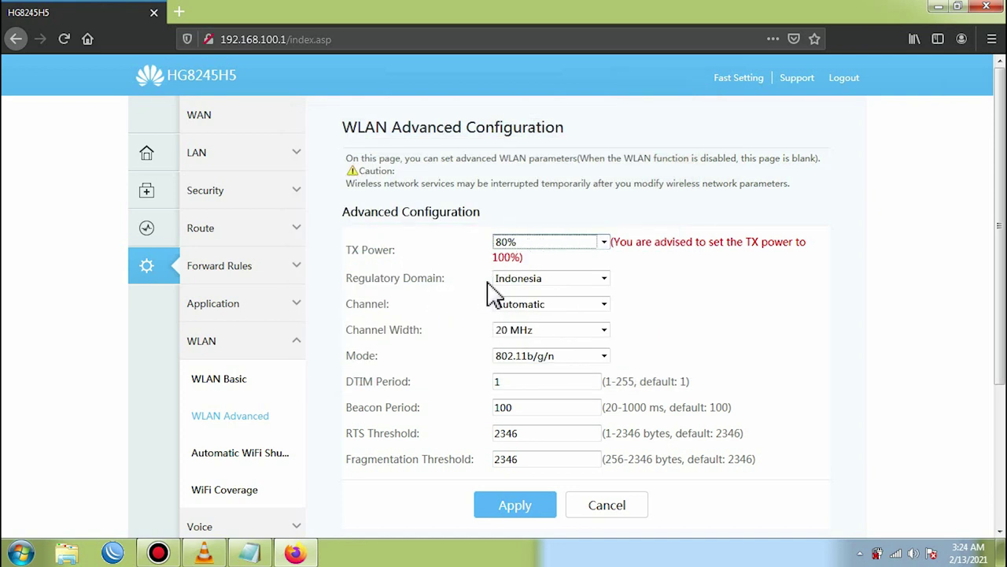
# Step: Set the Regulatory Domain to China and look through the channels offered for it, leaving the channel on Automatic
pyautogui.click(517, 278)
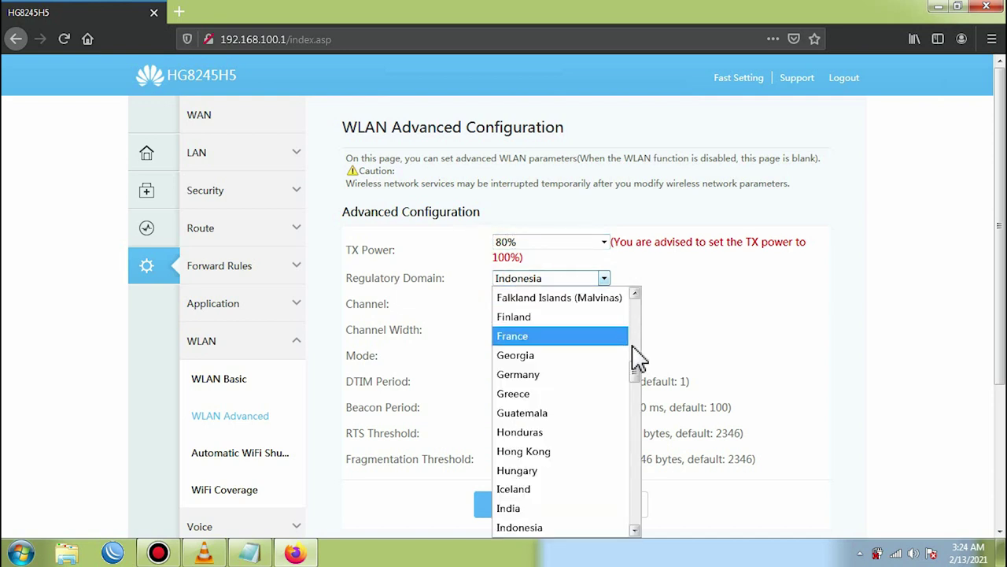
pyautogui.moveTo(635, 371); pyautogui.dragTo(632, 329)
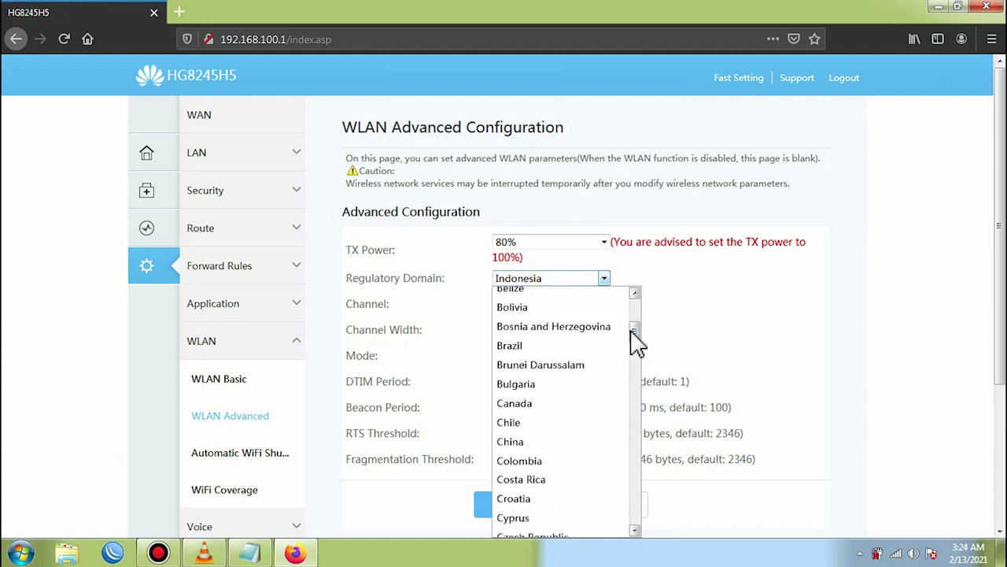
pyautogui.click(551, 441)
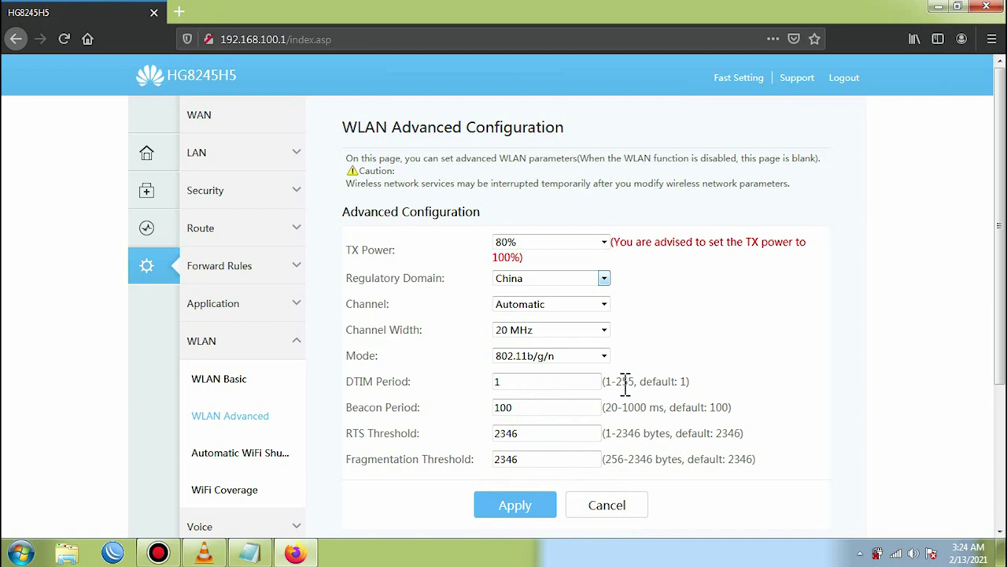
pyautogui.click(545, 305)
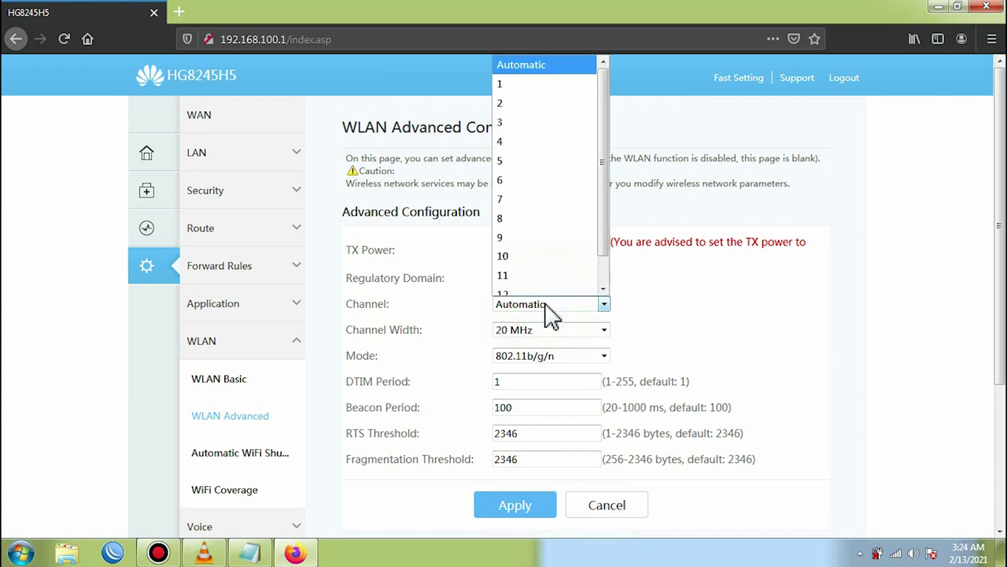
pyautogui.click(603, 247)
pyautogui.moveTo(606, 254); pyautogui.dragTo(603, 277)
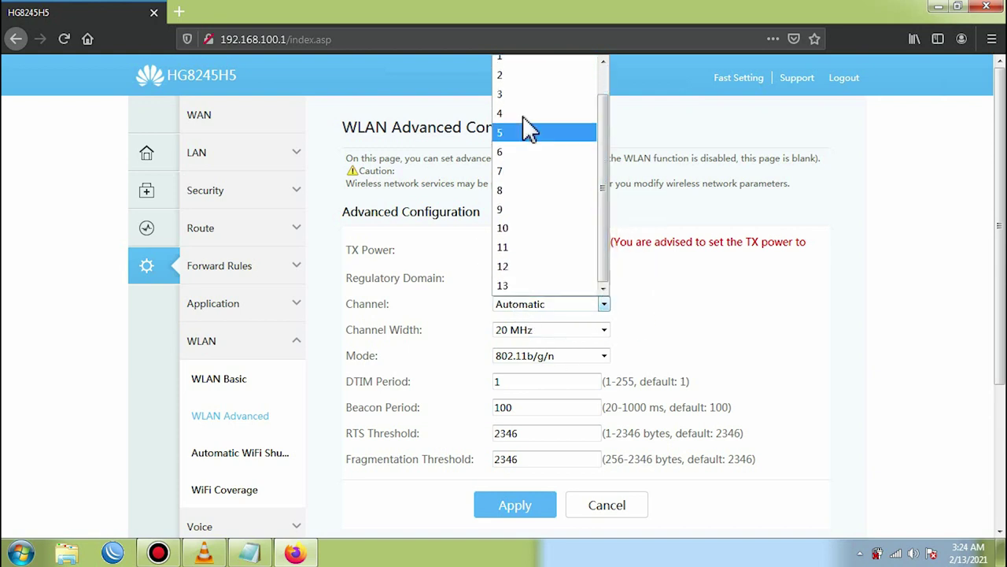
pyautogui.click(696, 305)
# Step: Switch the Regulatory Domain to Indonesia and check which channels are offered for comparison
pyautogui.click(603, 279)
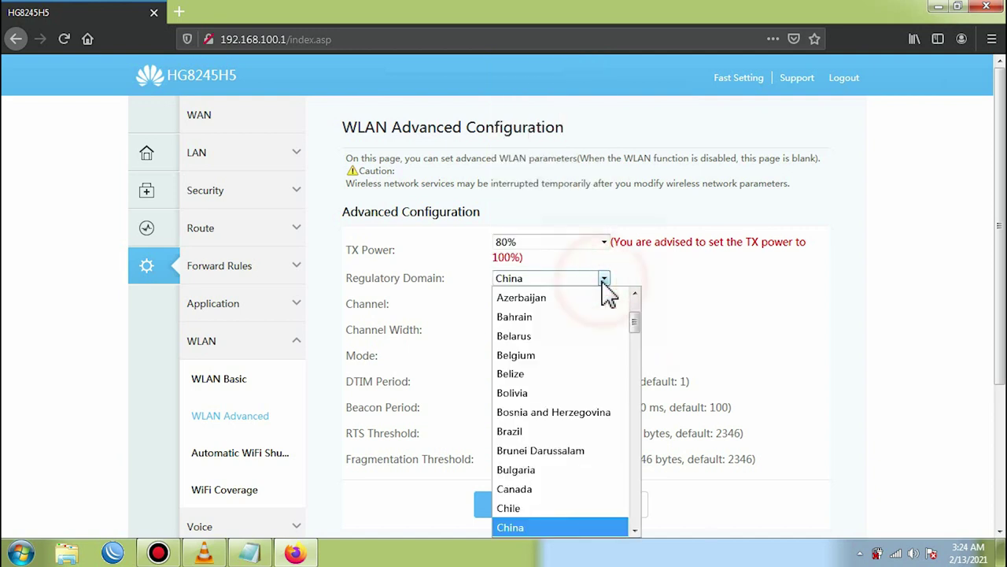
pyautogui.moveTo(641, 328); pyautogui.dragTo(639, 390)
pyautogui.click(563, 461)
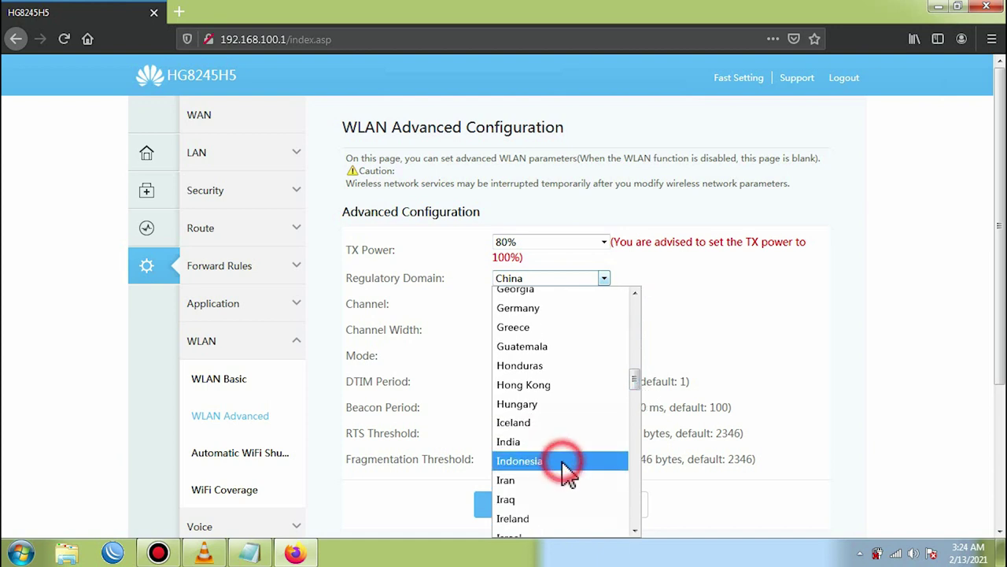
pyautogui.click(604, 305)
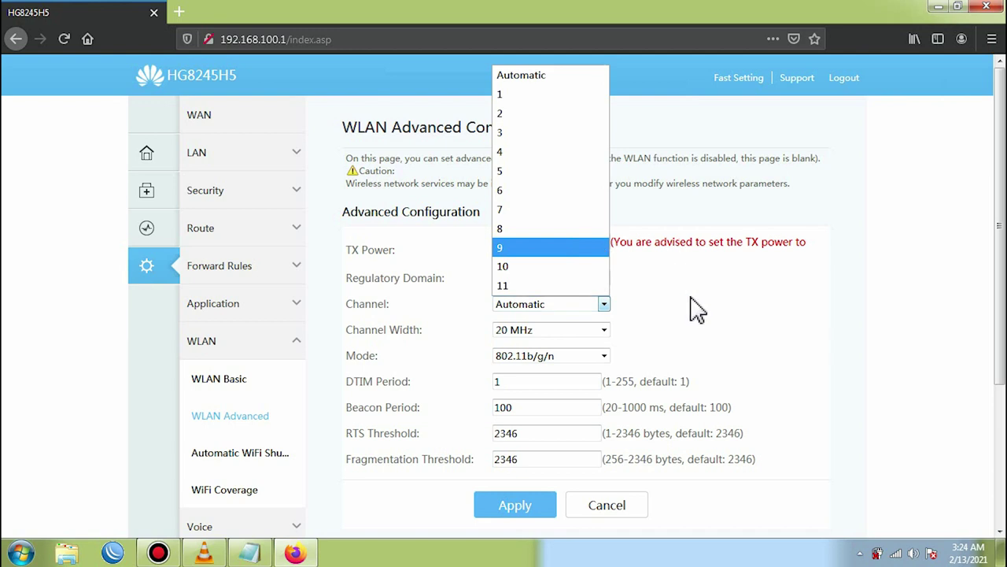
pyautogui.click(728, 326)
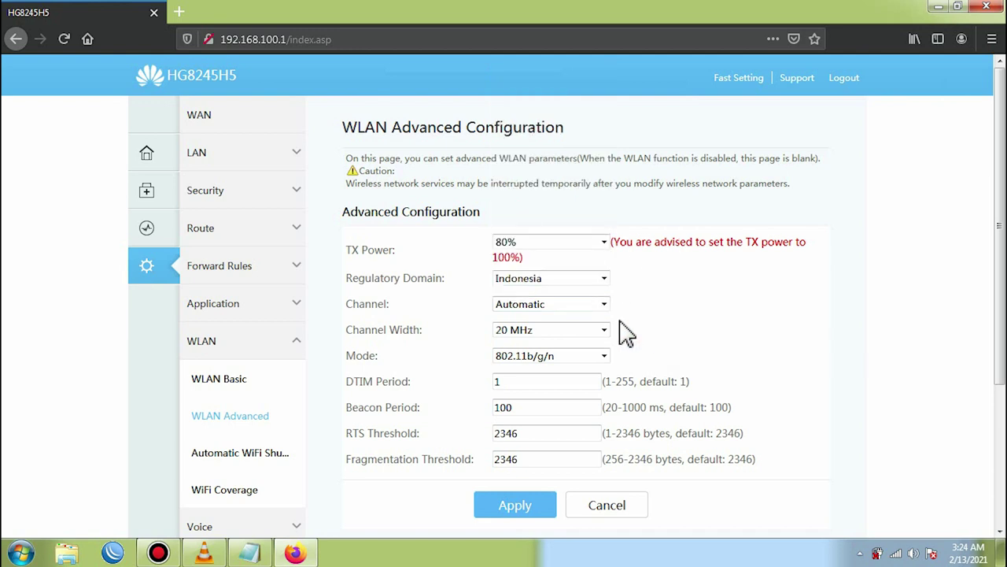
# Step: Set the Regulatory Domain to China and the Channel to 11
pyautogui.click(603, 280)
pyautogui.moveTo(641, 375)
pyautogui.mouseDown()
pyautogui.moveTo(650, 419)
pyautogui.moveTo(647, 324)
pyautogui.moveTo(646, 358)
pyautogui.mouseUp()
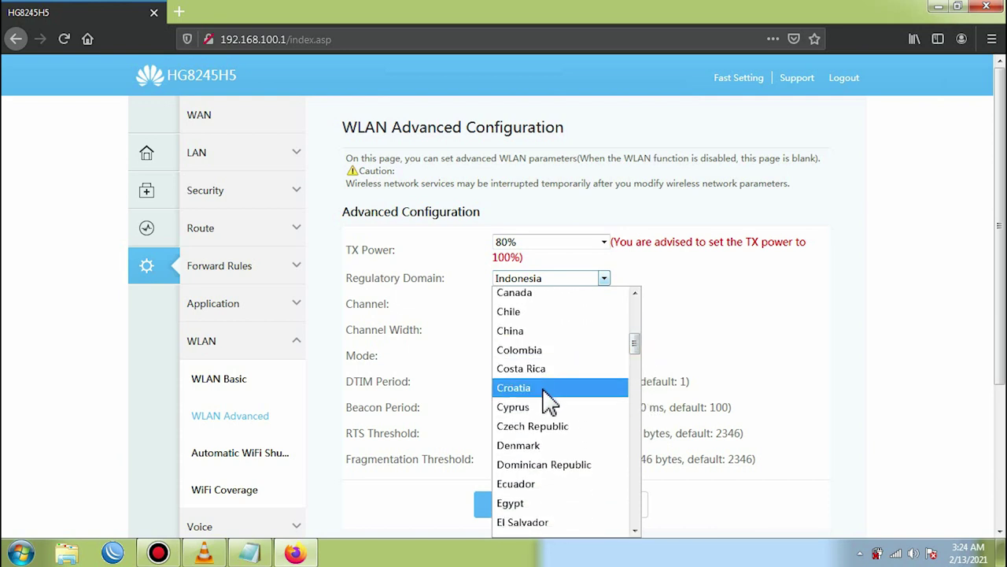
pyautogui.click(537, 331)
pyautogui.click(604, 304)
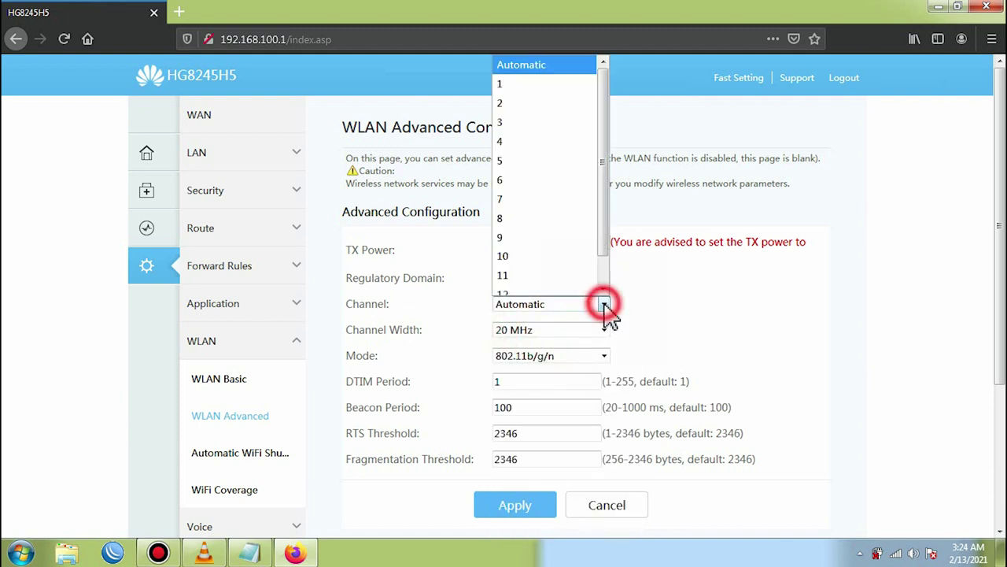
pyautogui.moveTo(603, 244); pyautogui.dragTo(607, 288)
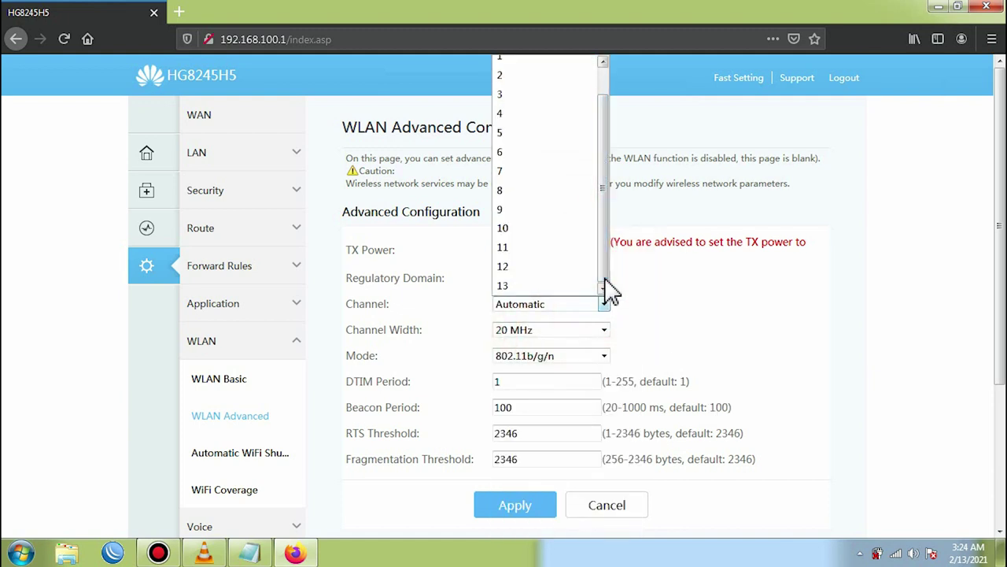
pyautogui.click(535, 248)
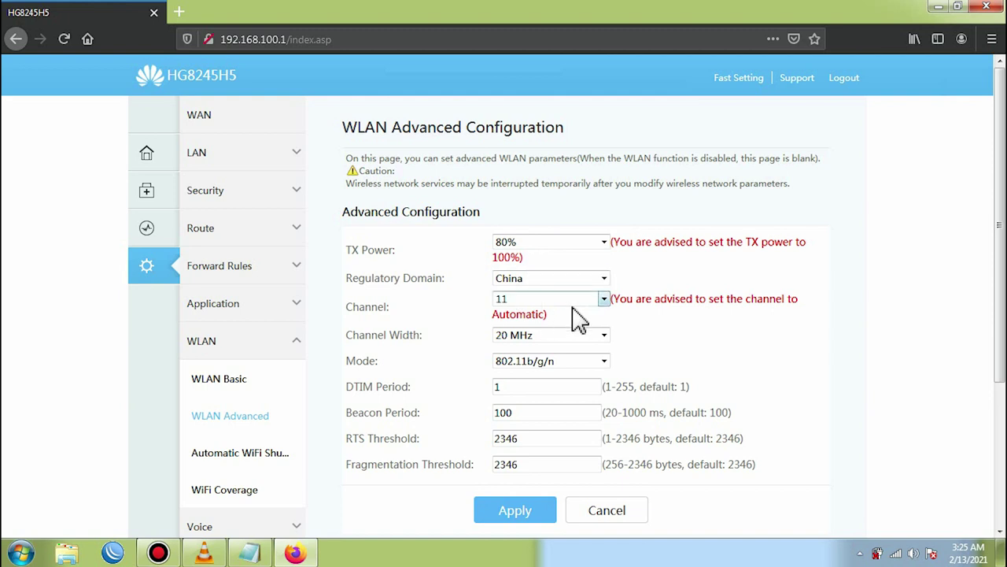
# Step: Choose a Channel Width of 20 MHz and set the Mode to 802.11b/g
pyautogui.click(570, 337)
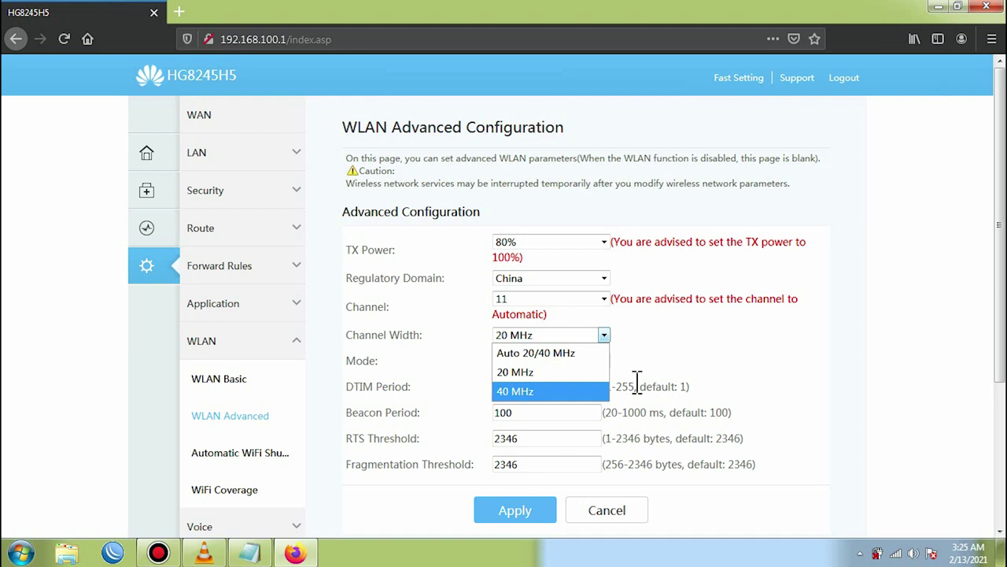
pyautogui.click(523, 372)
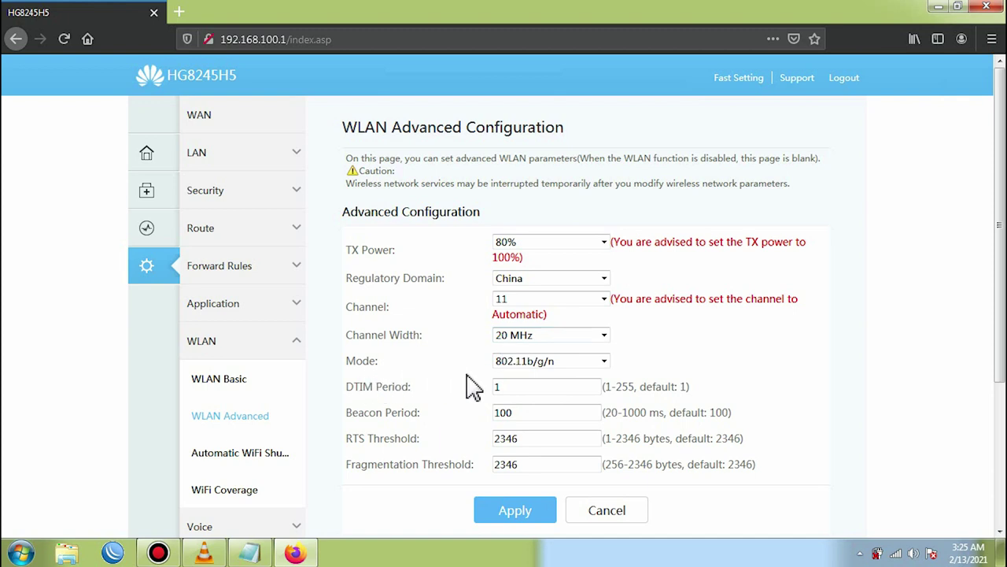
pyautogui.click(538, 362)
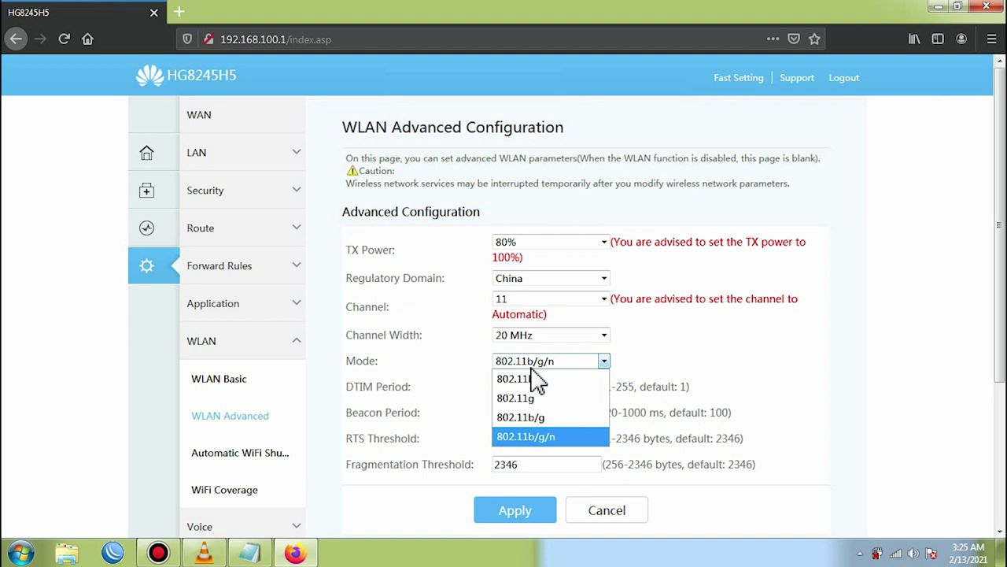
pyautogui.click(544, 416)
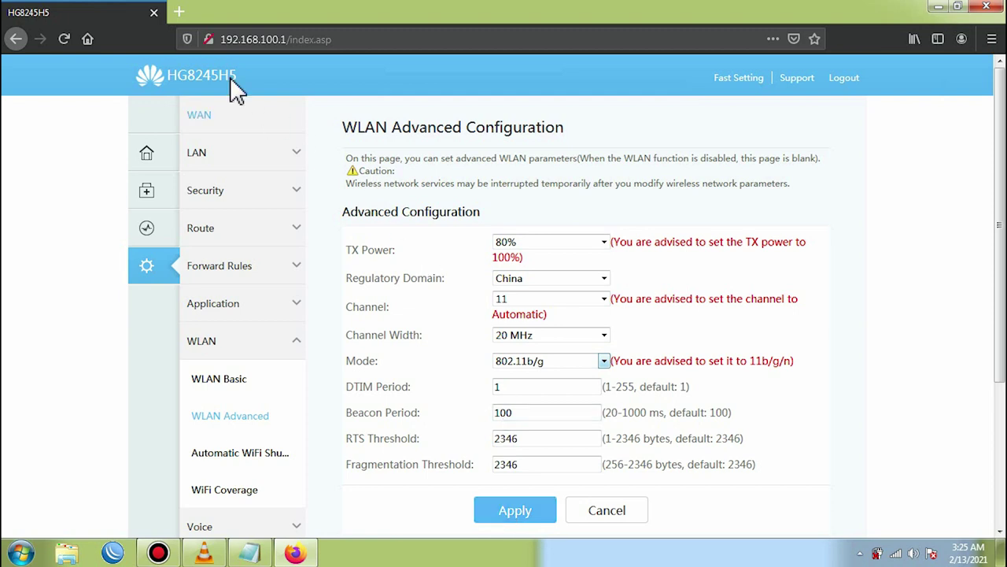
# Step: Open a blank browser tab and check the computer's Wi-Fi connection and nearby wireless networks, returning to the router's WLAN Advanced page
pyautogui.click(181, 11)
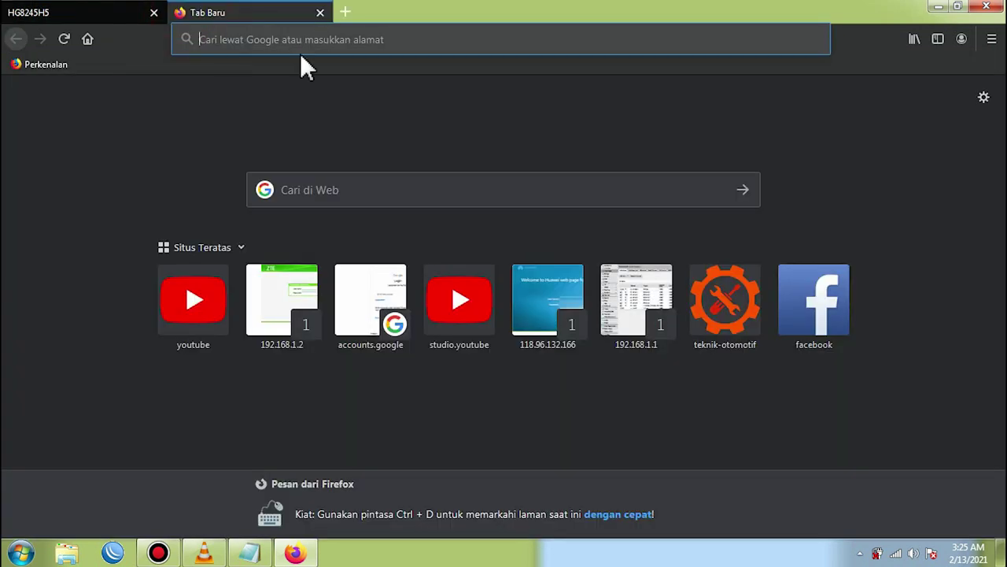
pyautogui.click(897, 554)
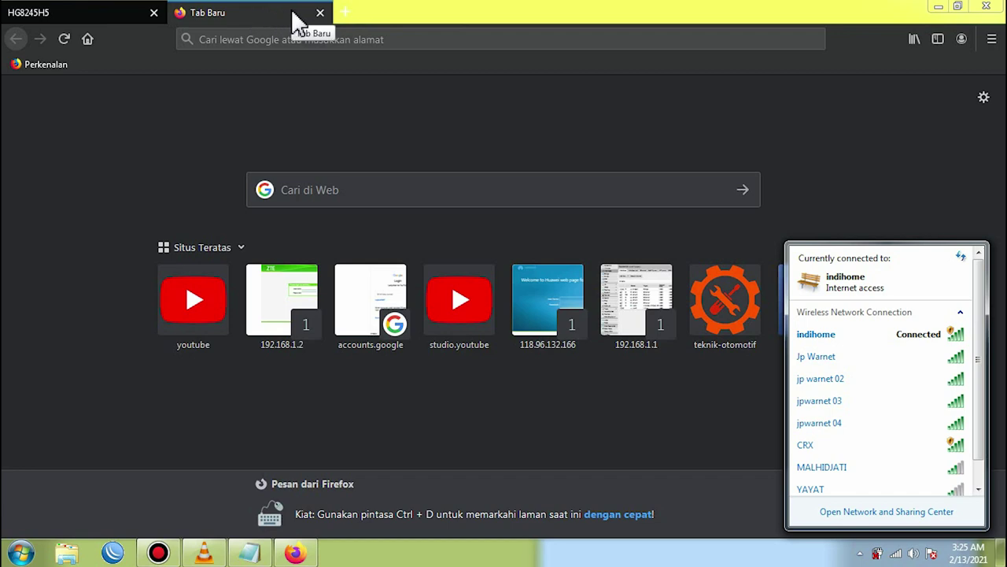
pyautogui.click(108, 12)
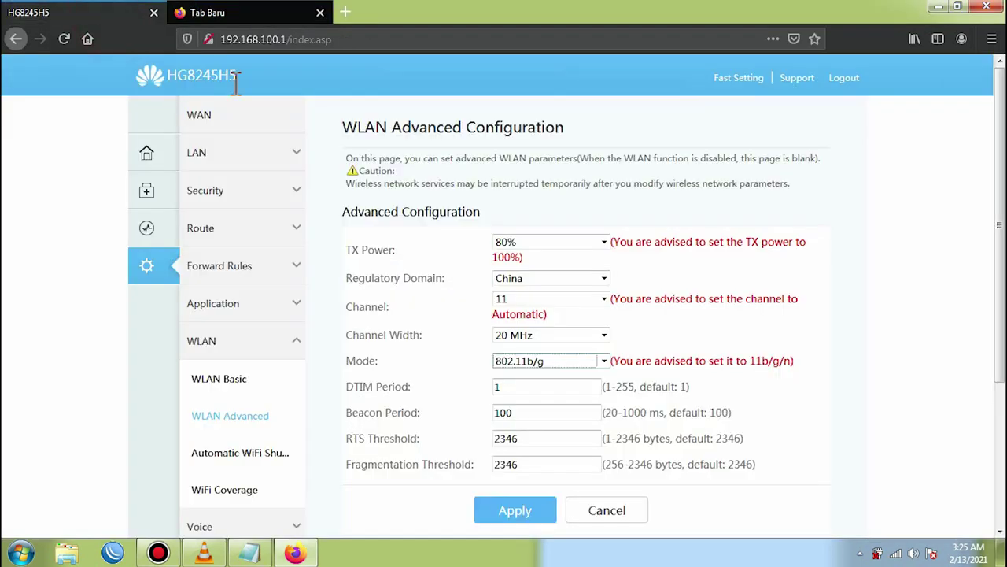
# Step: Look over the rest of the WLAN Advanced settings and dismiss the Windows color scheme prompt without choosing an option
pyautogui.scroll(-5, 455, 234)
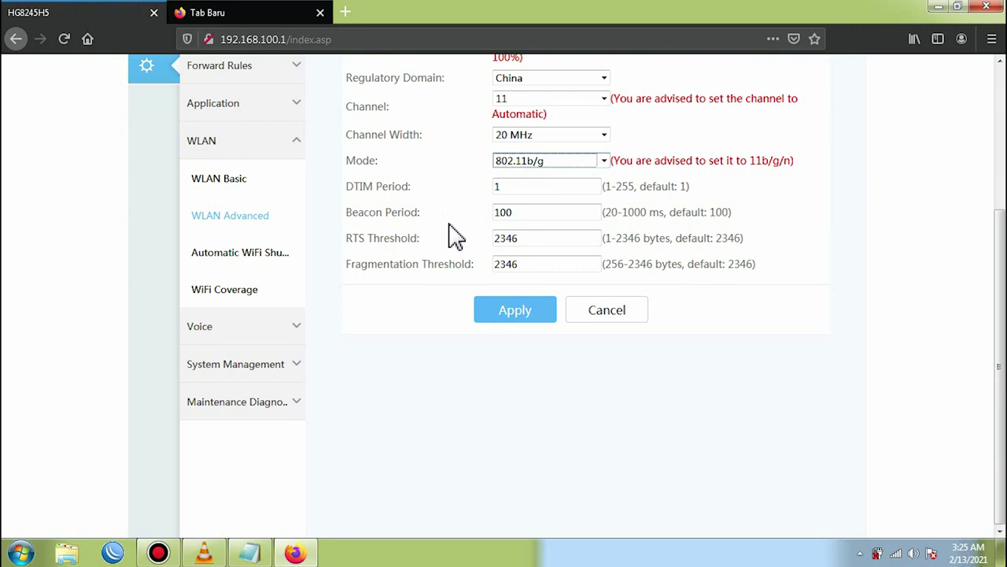
pyautogui.scroll(5, 455, 234)
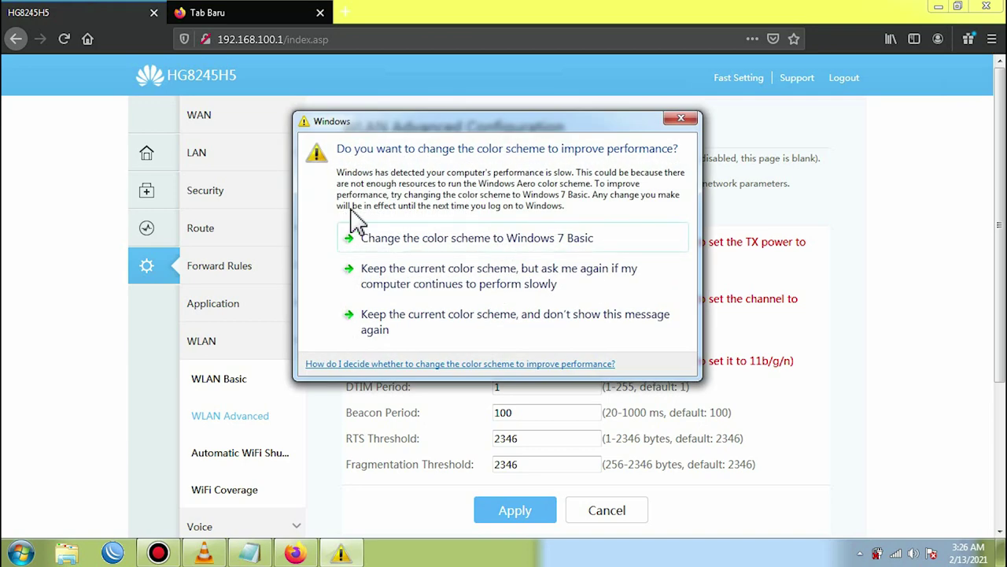
pyautogui.click(681, 120)
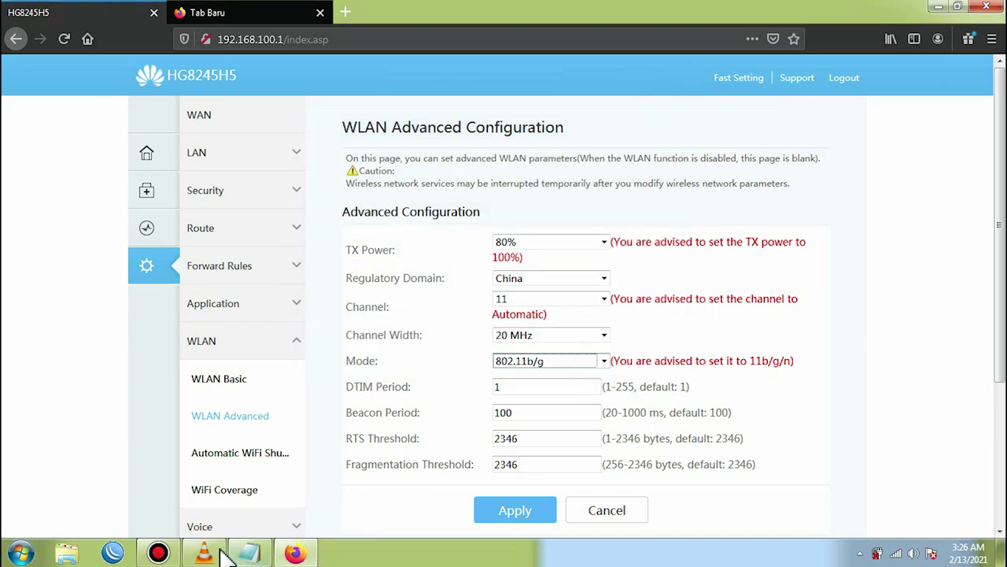